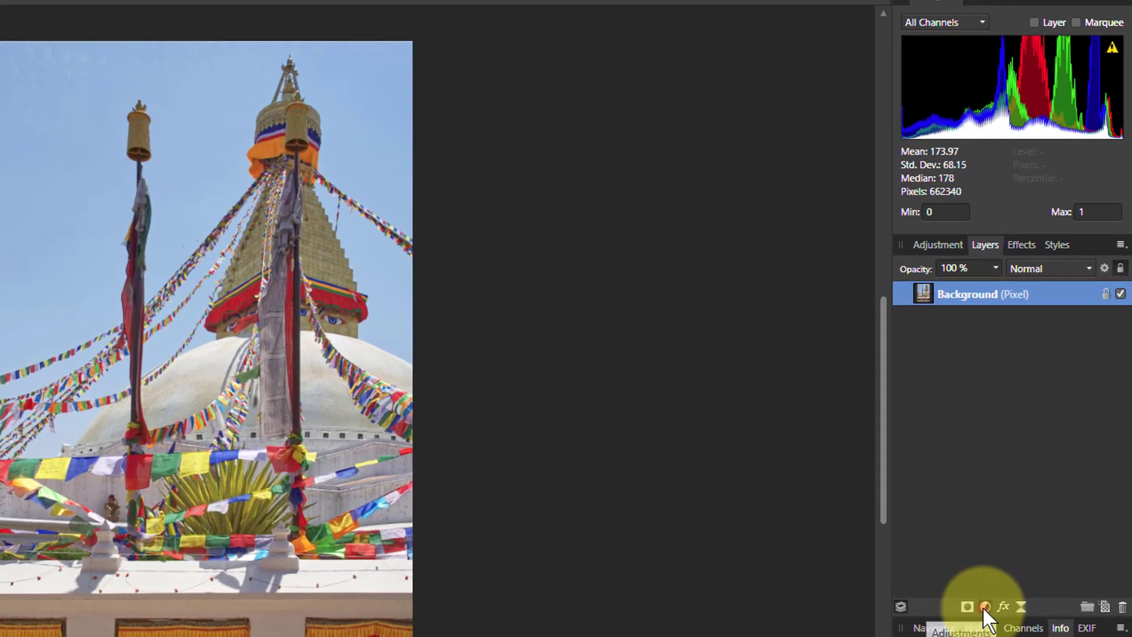
Step: Add a White Balance adjustment layer and move its settings panel off the photo
left_click(1034, 472)
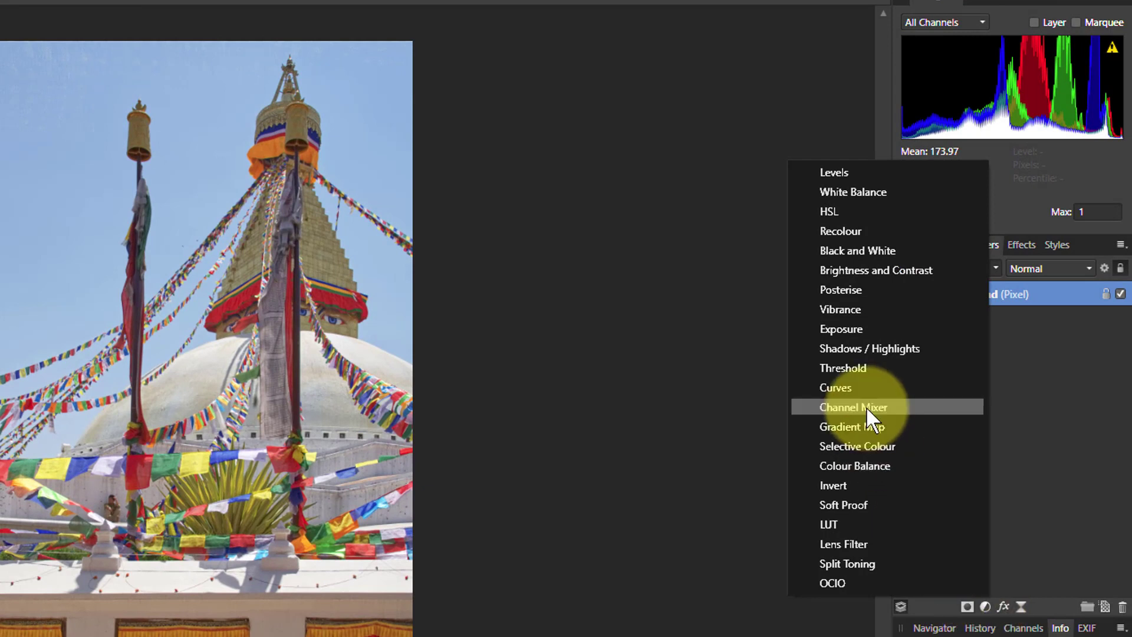
left_click(846, 192)
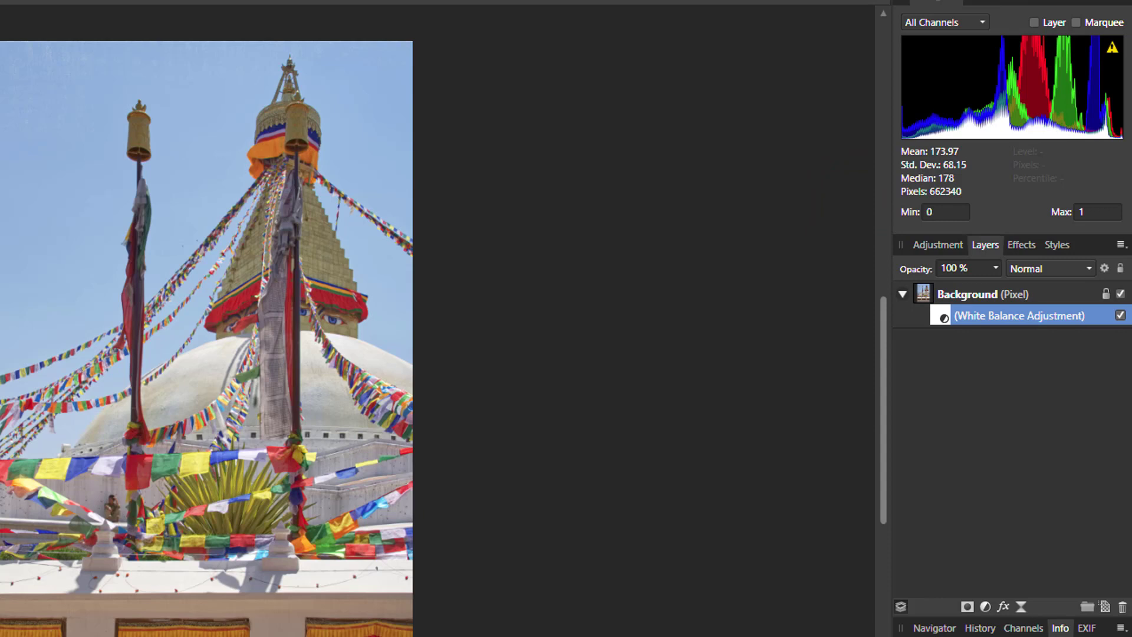
left_click_drag(561, 457, 531, 321)
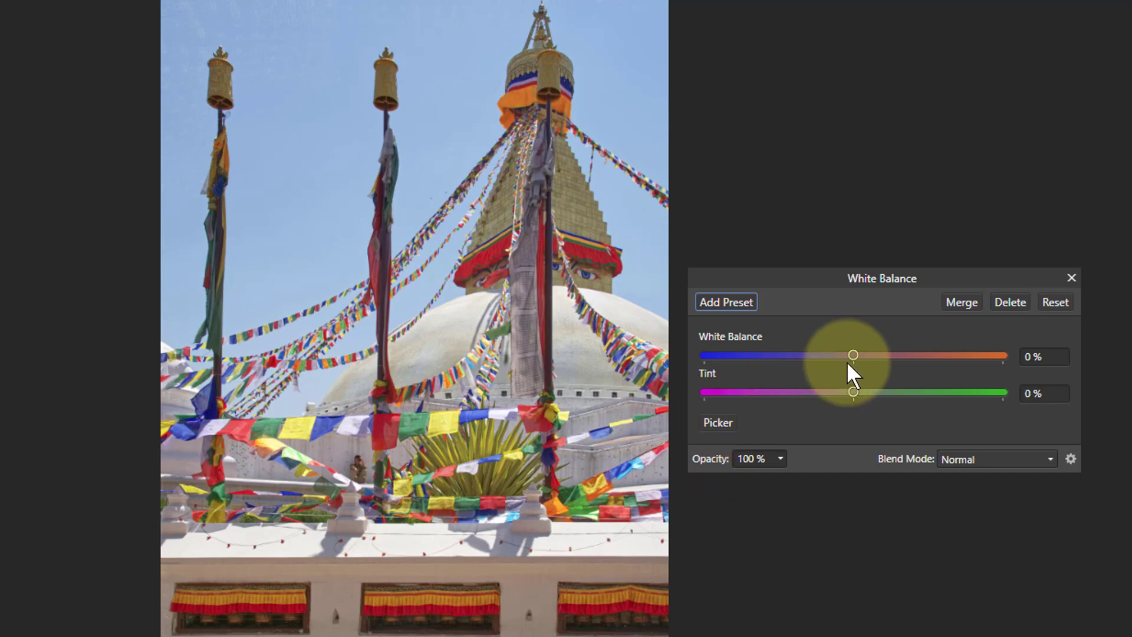
Step: Try White Balance at -1% and the Picker on the white wall, then delete it and add Colour Balance
left_click_drag(855, 354, 853, 394)
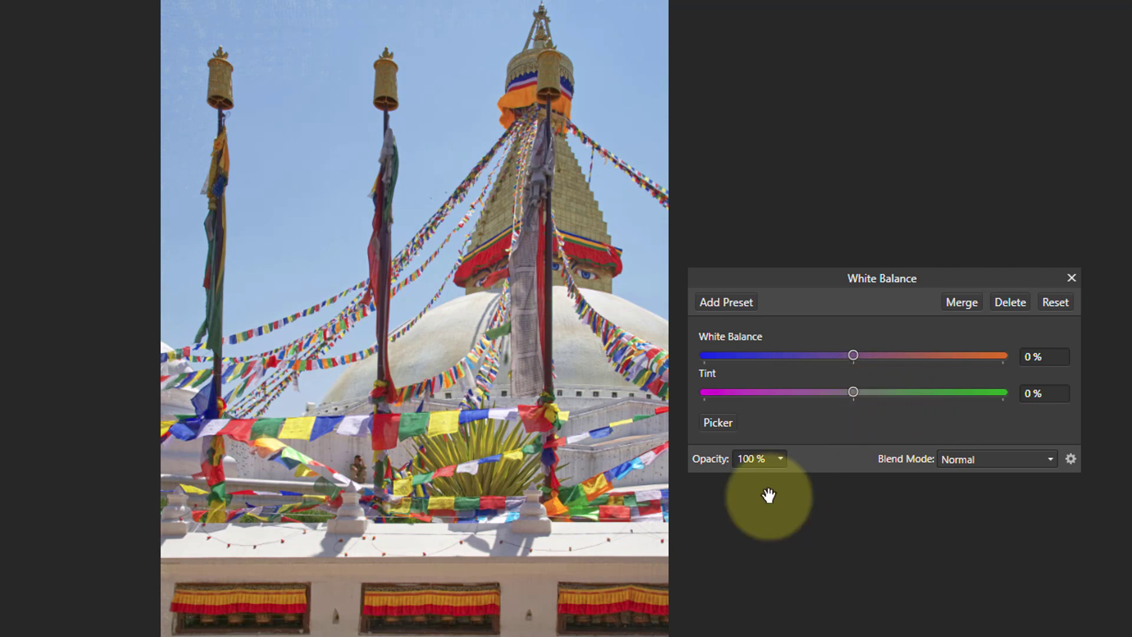
left_click(721, 423)
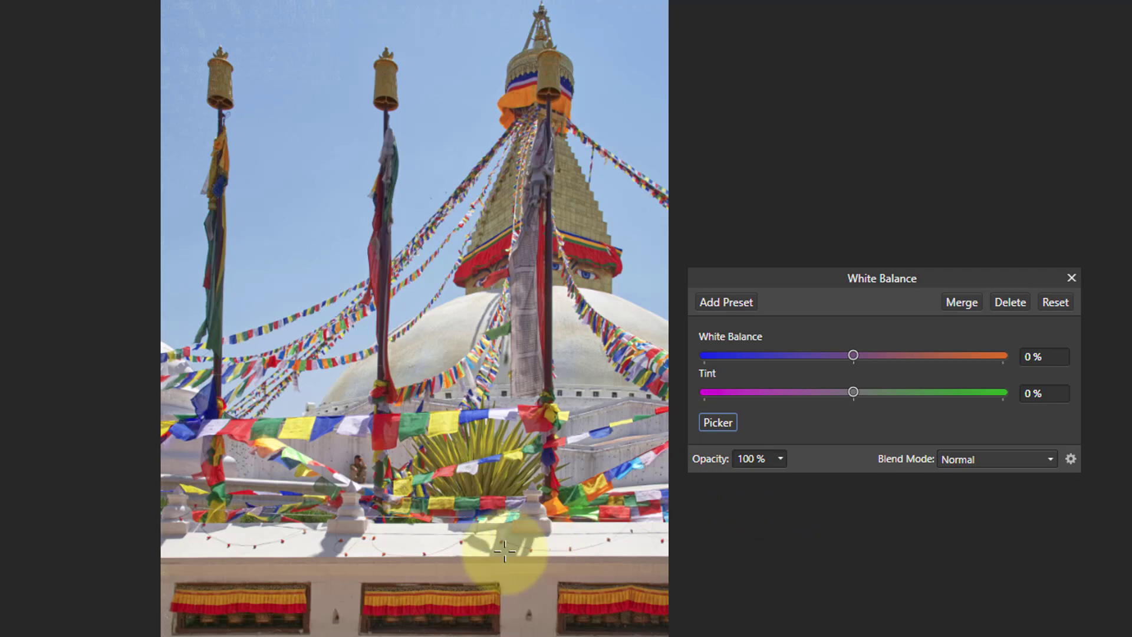
left_click(417, 540)
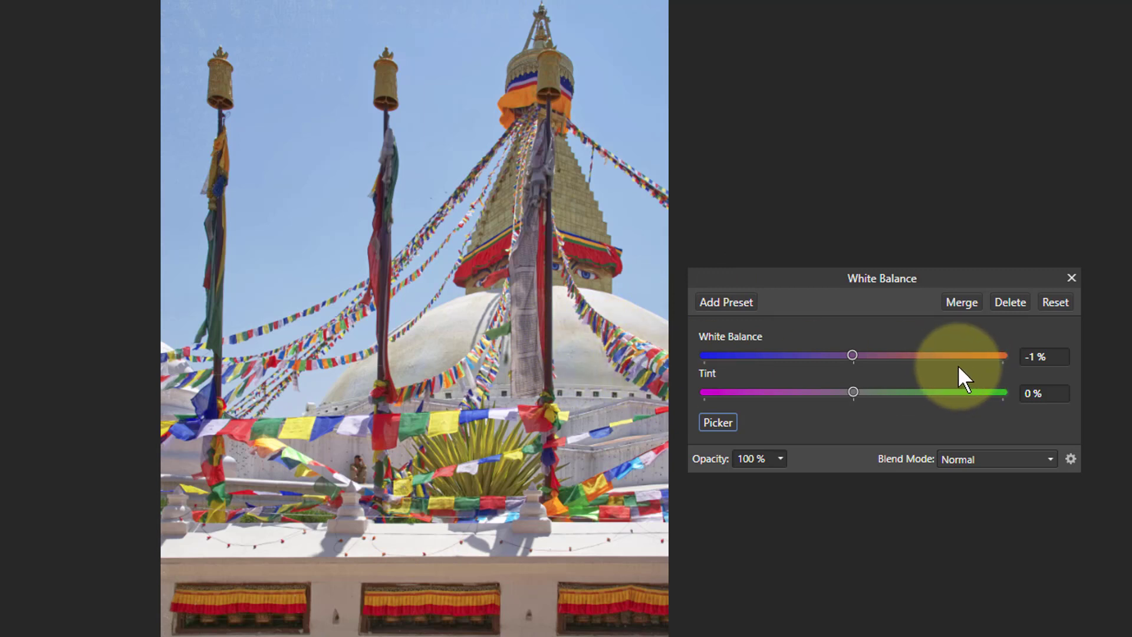
left_click(1009, 302)
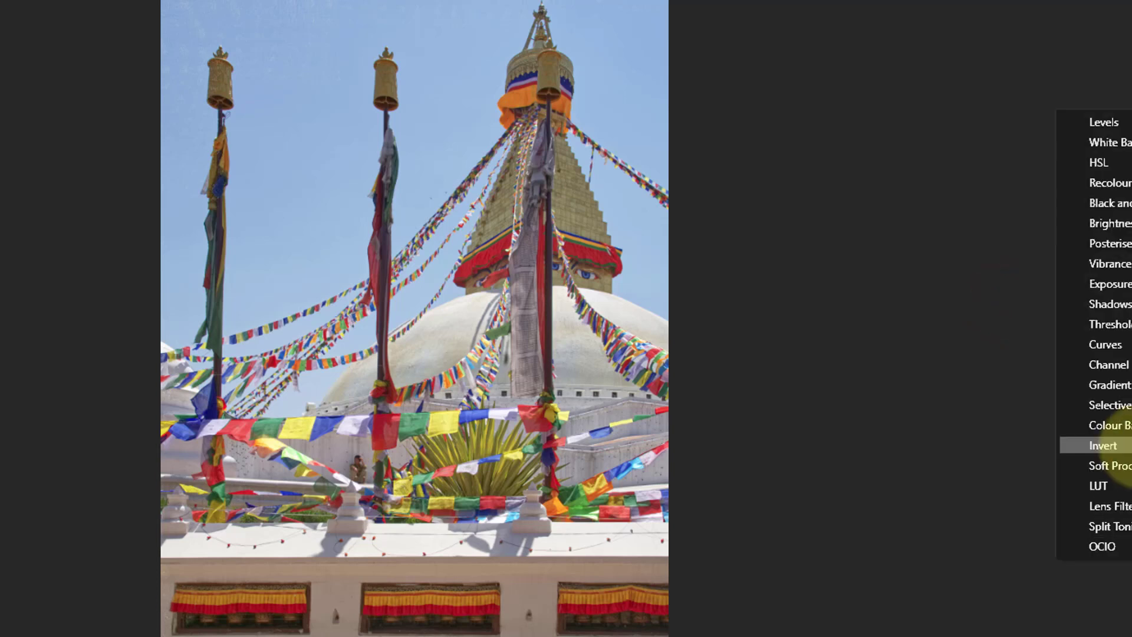
left_click(1124, 427)
Step: Move the Colour Balance panel aside and push midtone Yellow/Blue to 100% while zoomed on the wall
left_click_drag(1000, 349, 960, 251)
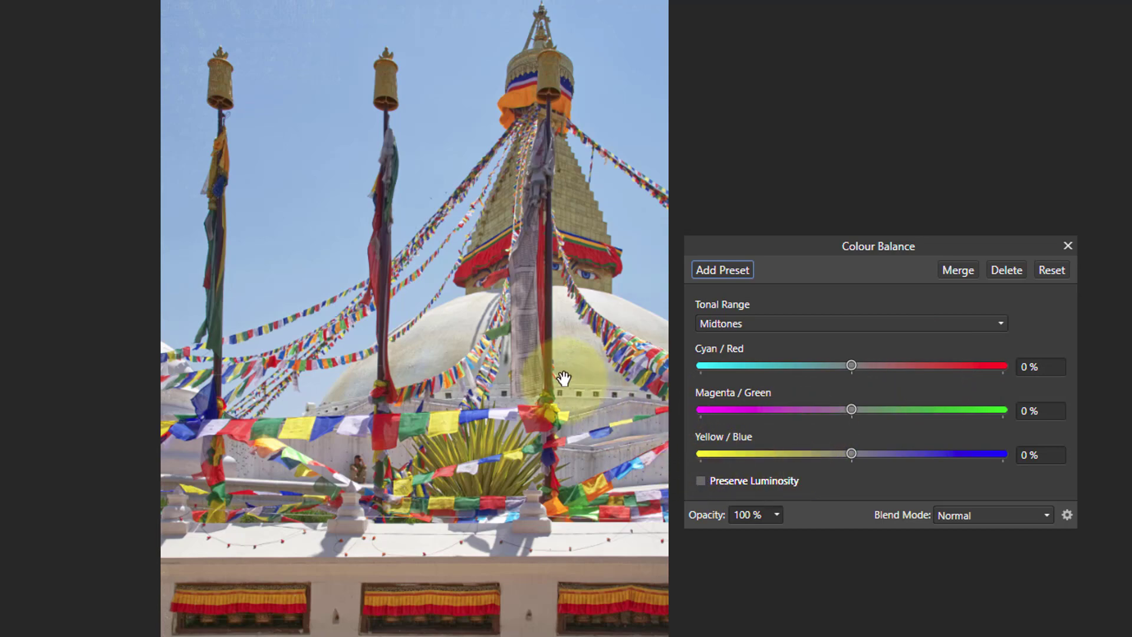
scroll(560, 379, "up", 6)
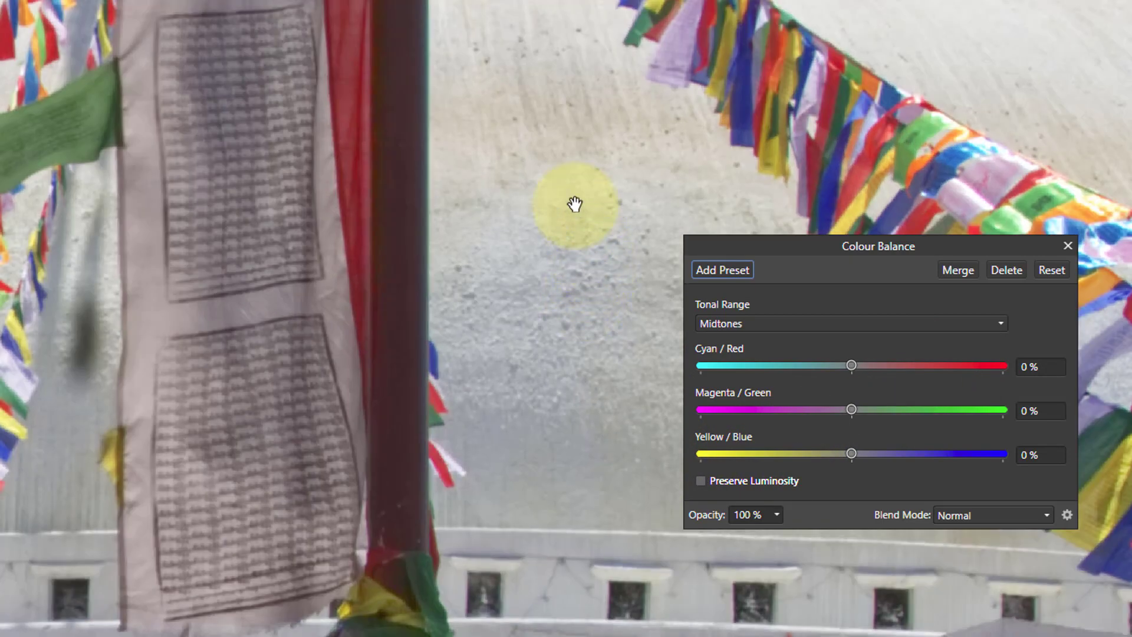
scroll(486, 295, "up", 8)
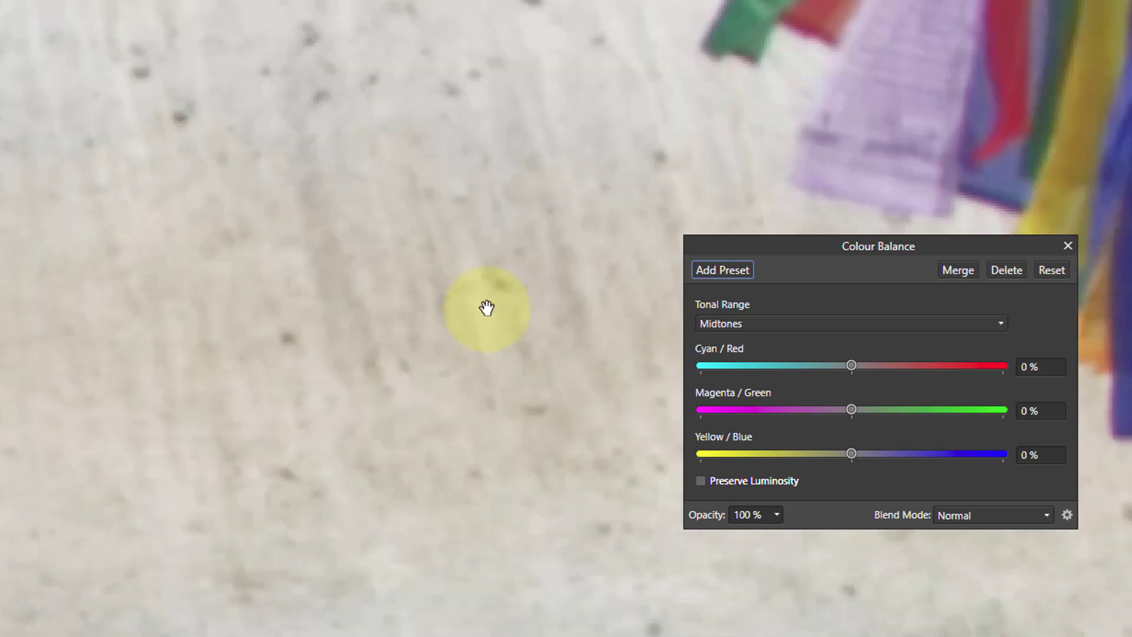
scroll(518, 360, "up", 2)
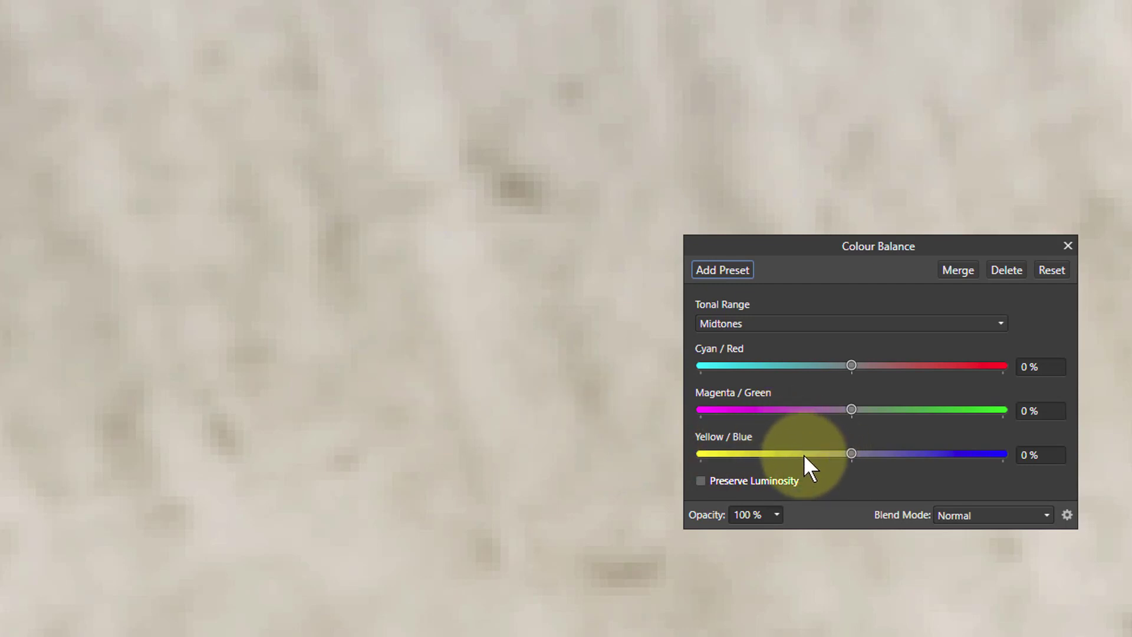
left_click_drag(852, 454, 956, 463)
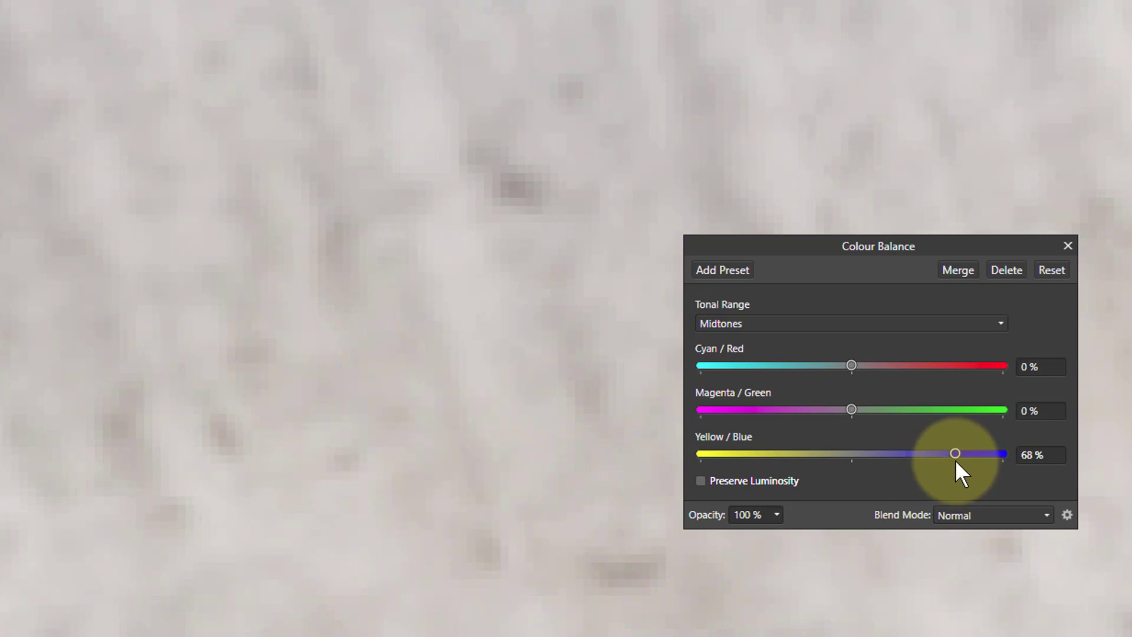
left_click_drag(956, 463, 1068, 462)
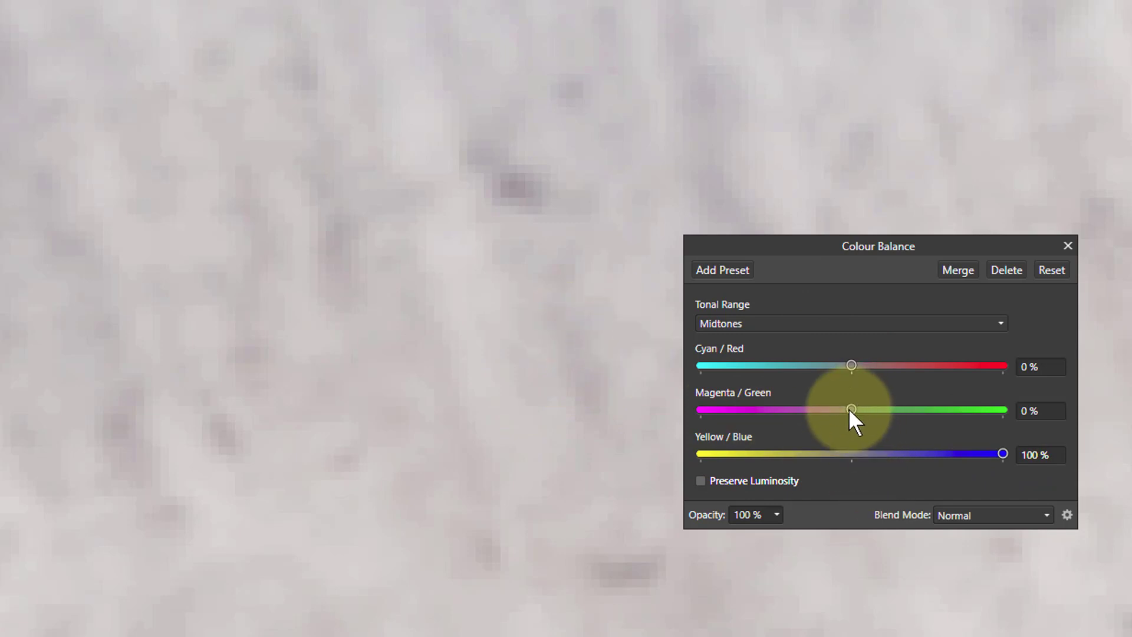
key("ctrl+0")
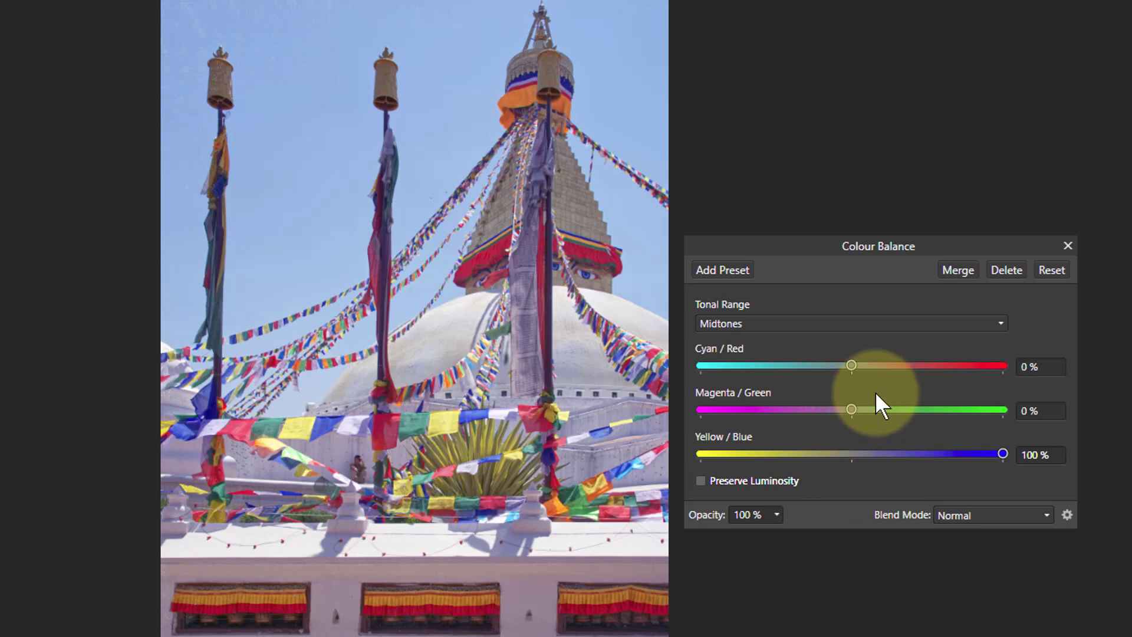
Step: Set midtone Magenta/Green to 39%, trying Cyan/Red but leaving it at 0%
left_click_drag(852, 410, 913, 425)
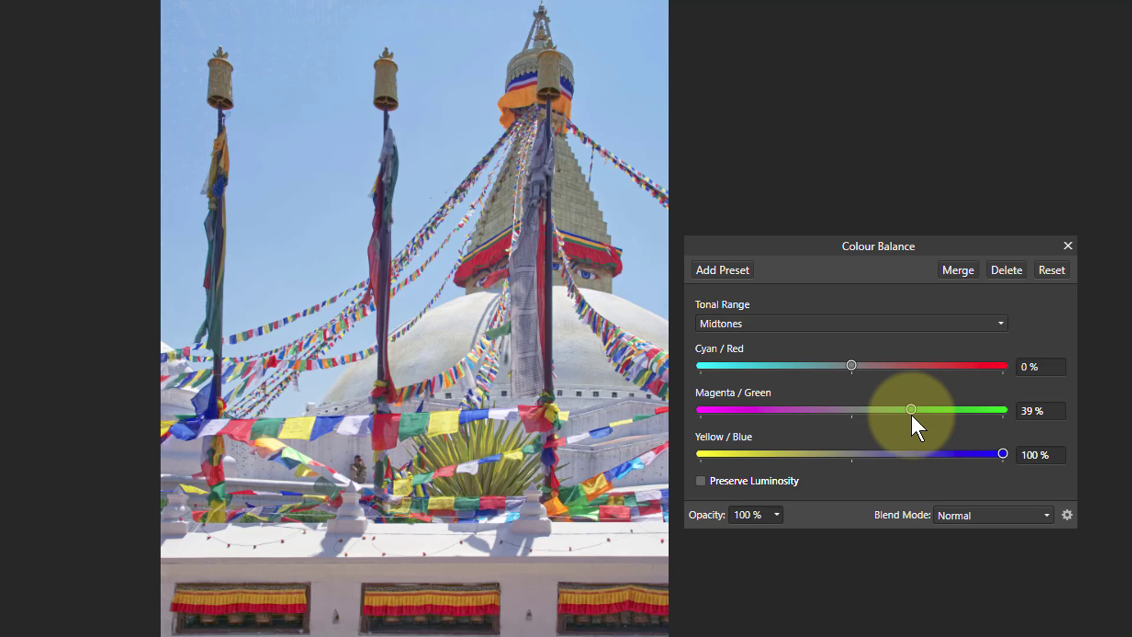
left_click(850, 366)
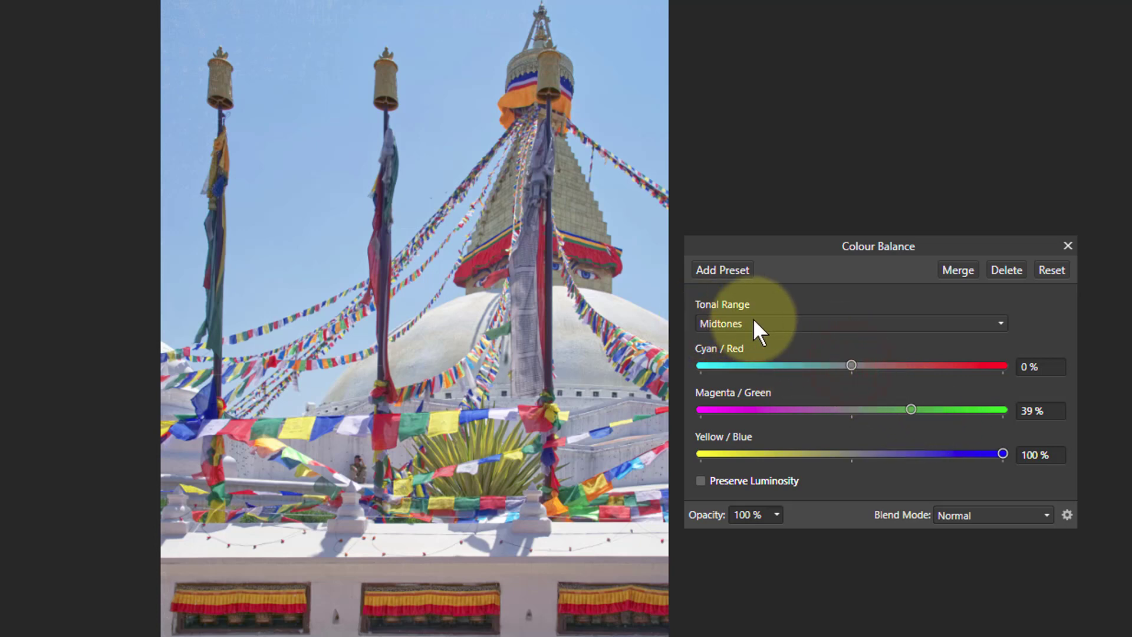
left_click_drag(849, 366, 849, 394)
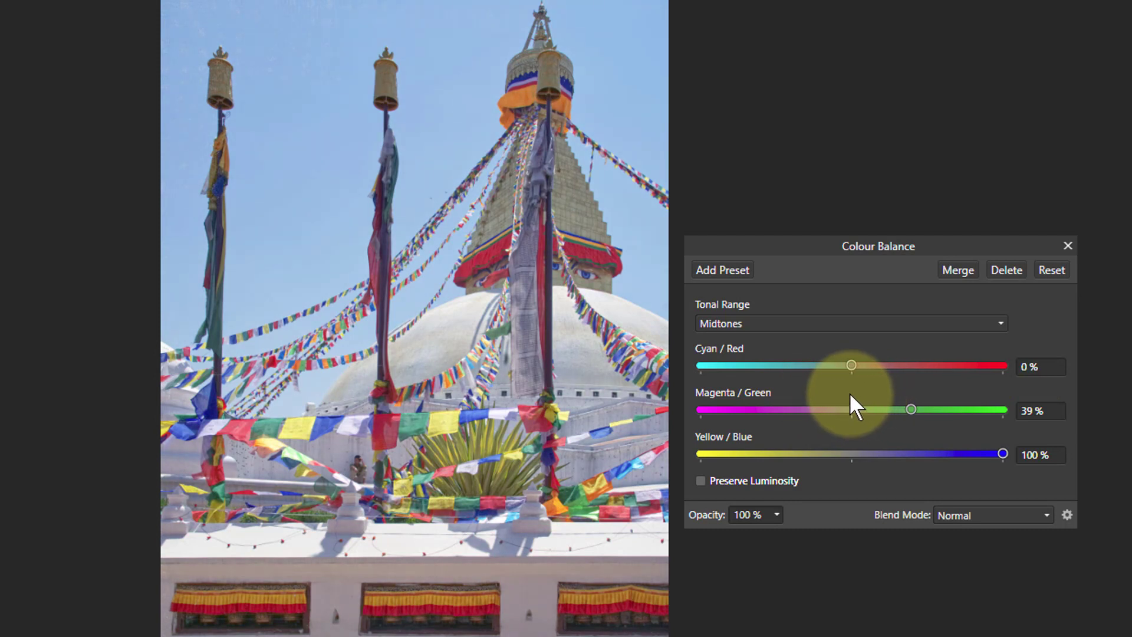
Step: Switch to the Highlights range and settle Cyan/Red at -48%, testing the other sliders
left_click(781, 323)
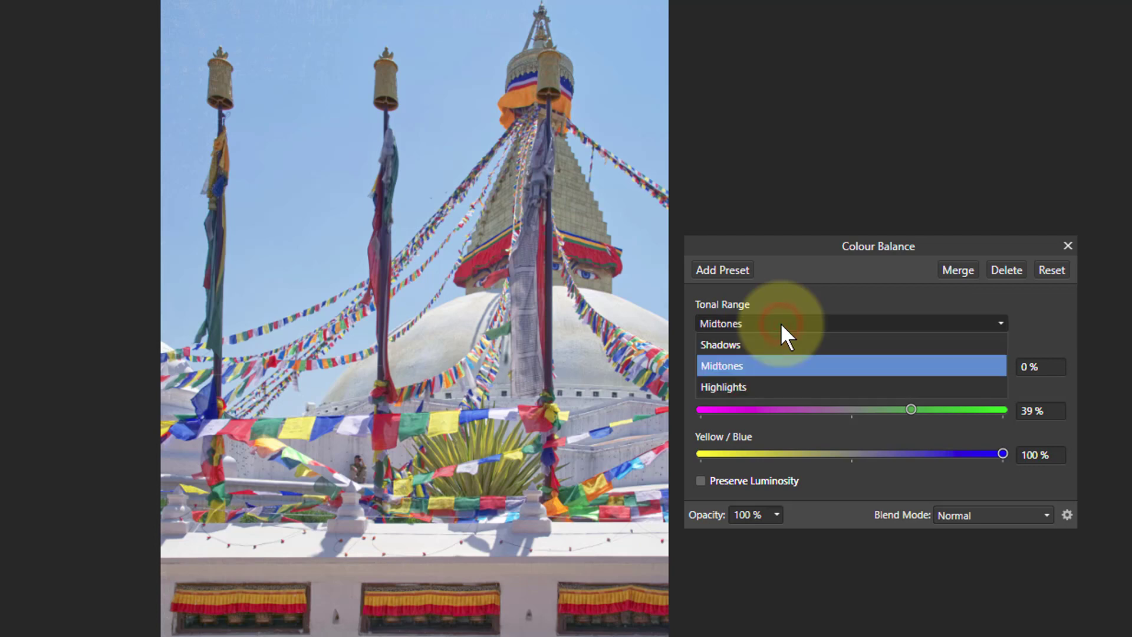
left_click(755, 386)
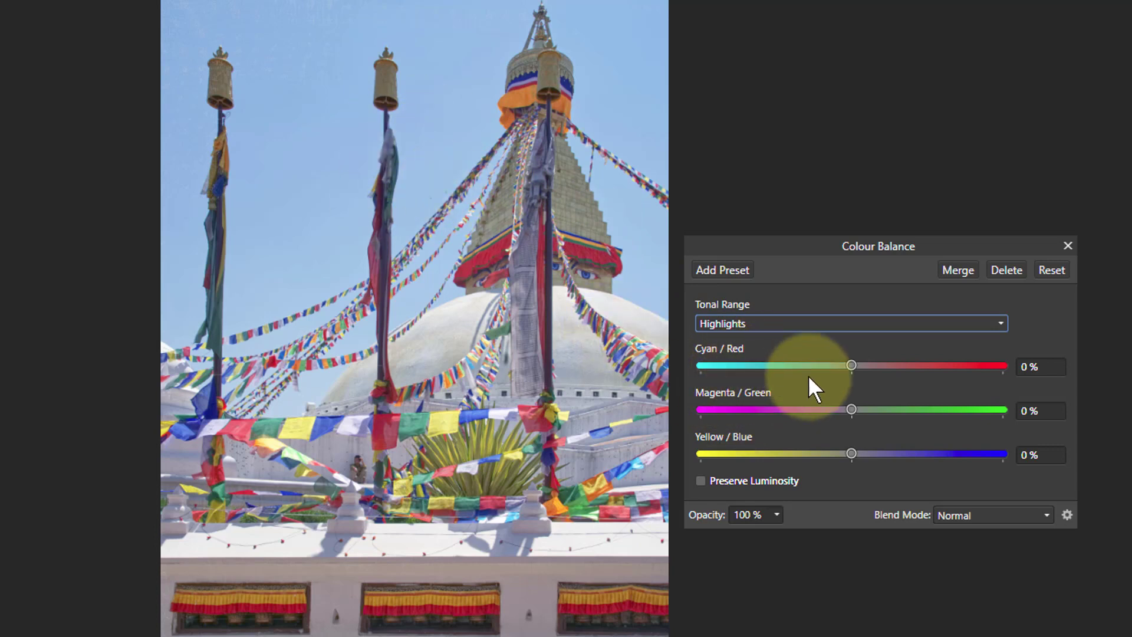
left_click(851, 366)
left_click_drag(851, 366, 687, 366)
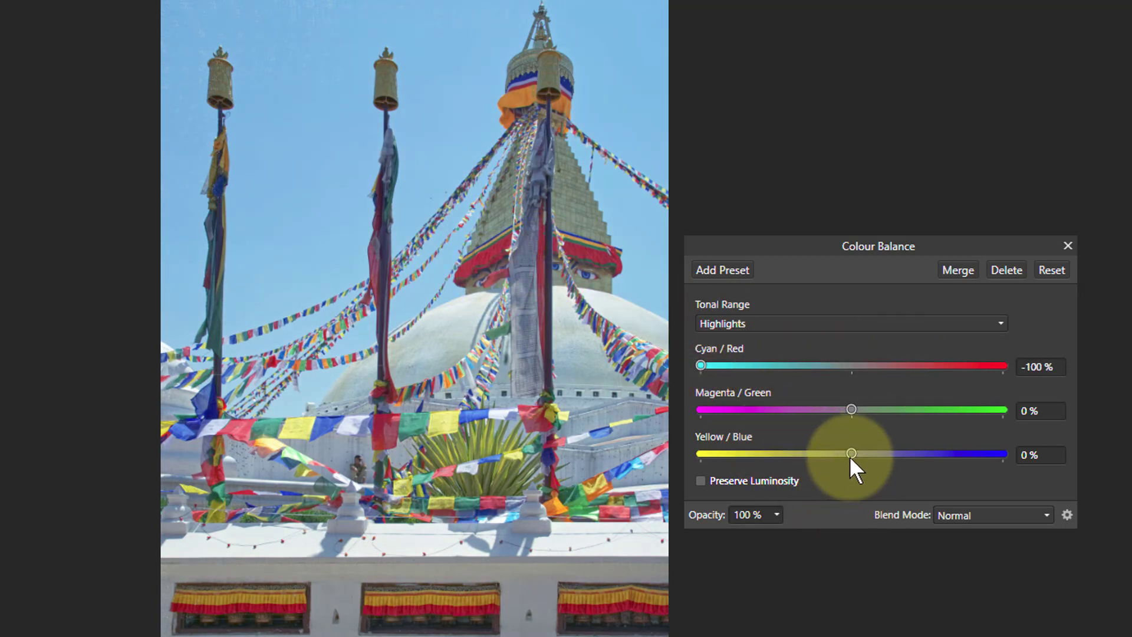
left_click_drag(852, 413, 854, 440)
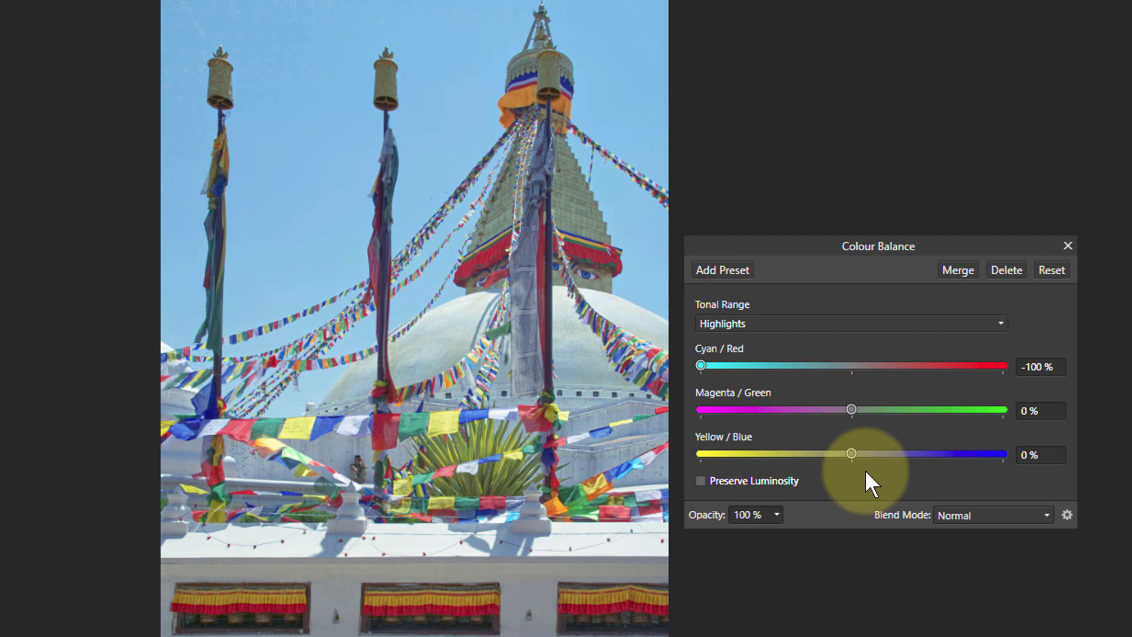
mouse_move(851, 453)
left_mouse_down()
mouse_move(781, 454)
mouse_move(921, 453)
mouse_move(848, 451)
mouse_move(852, 469)
left_mouse_up()
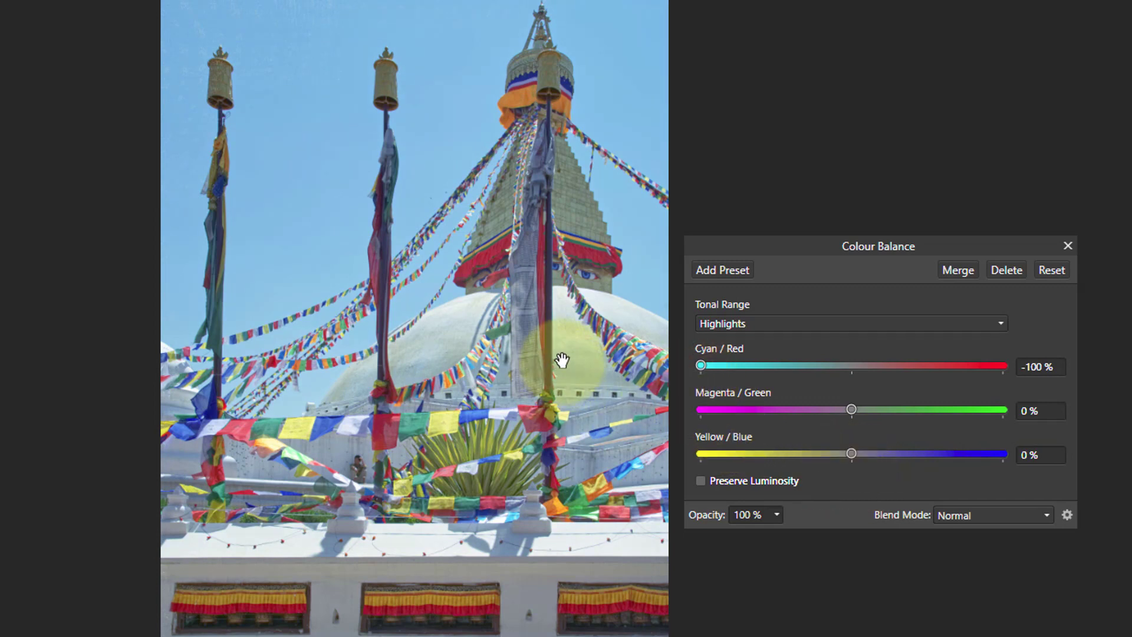
scroll(562, 368, "up", 8)
scroll(566, 277, "up", 4)
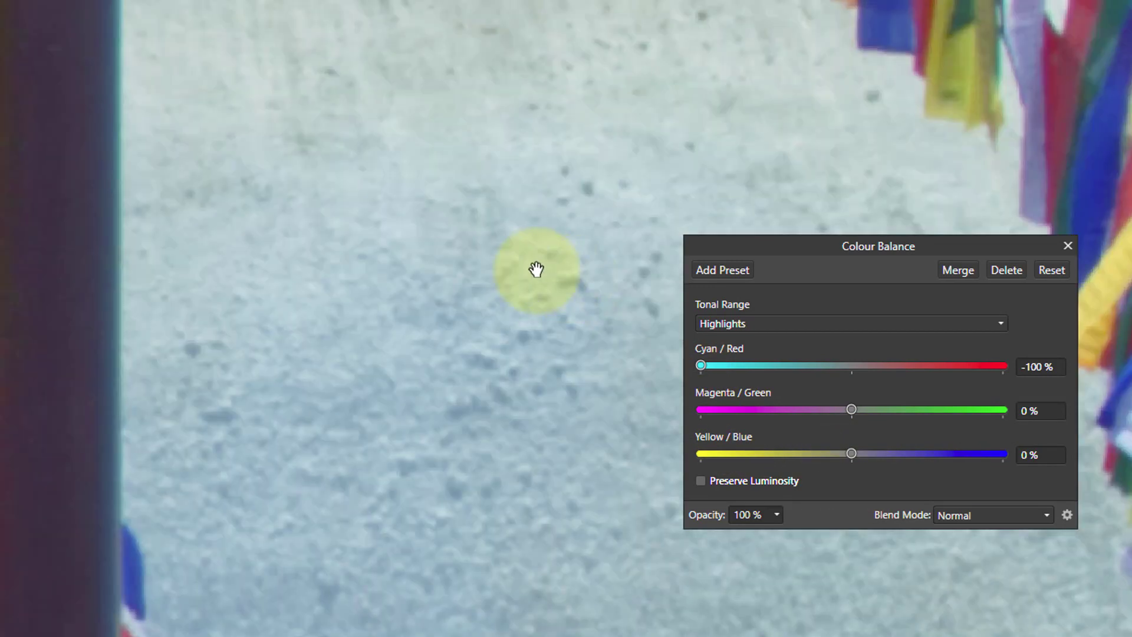
scroll(465, 306, "up", 1)
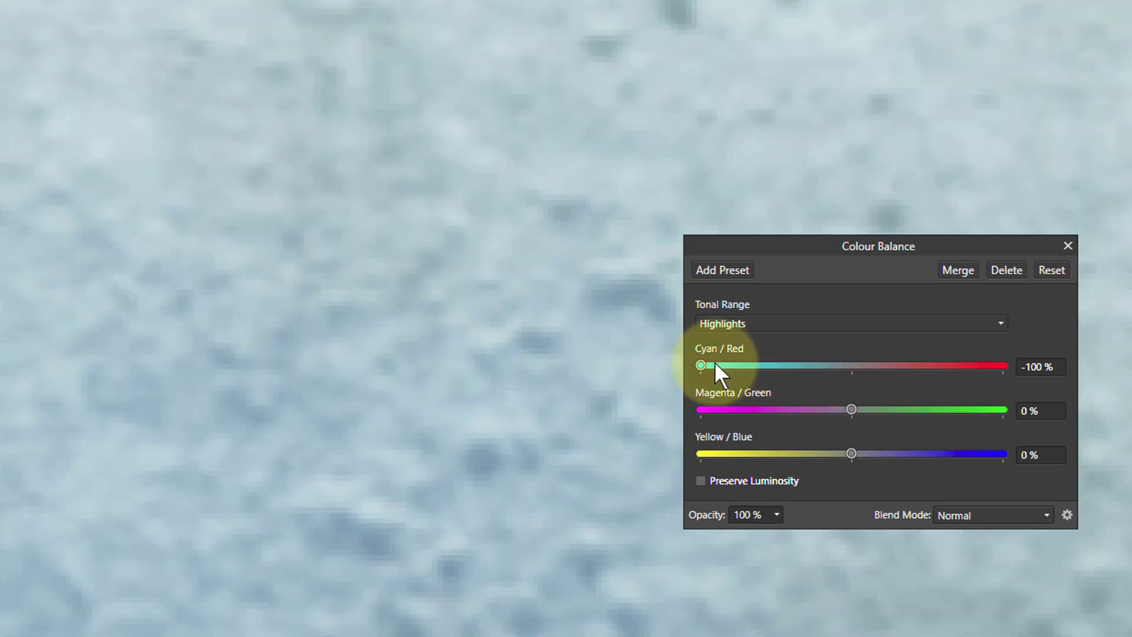
left_click_drag(701, 365, 781, 370)
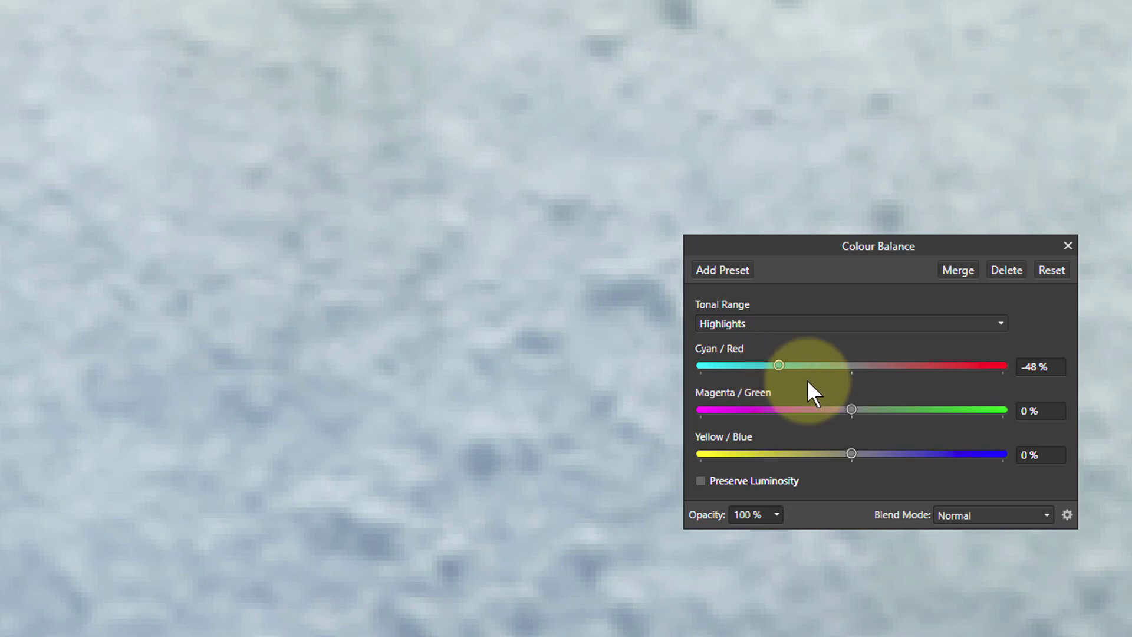
key("ctrl+0")
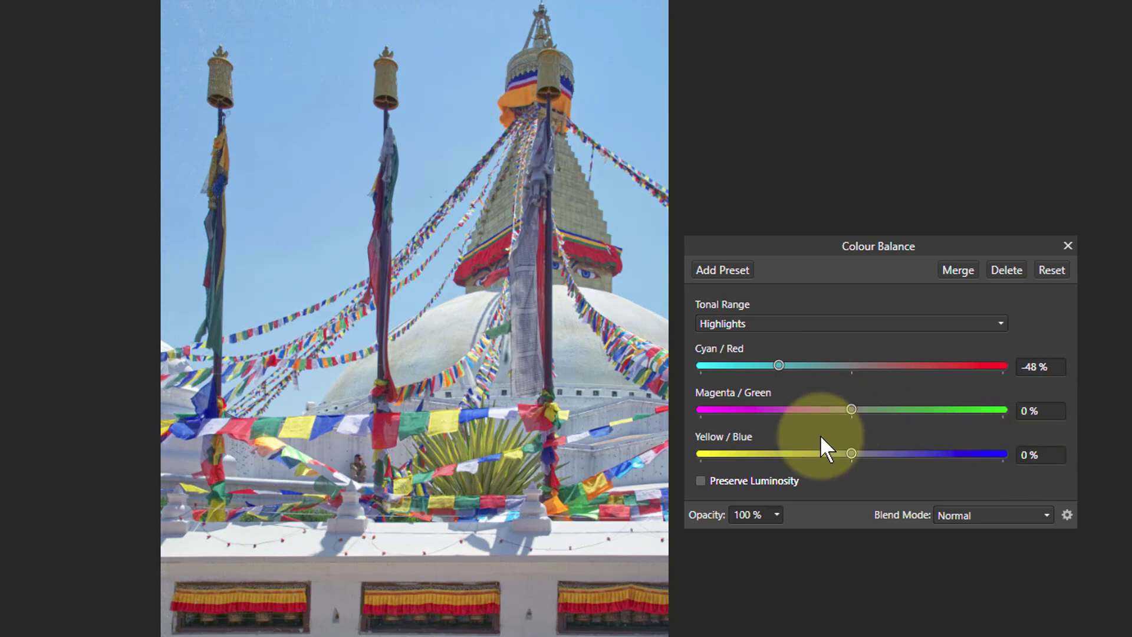
Step: Raise highlights Yellow/Blue to 29% while zoomed on the dome and sky
mouse_move(848, 459)
left_mouse_down()
mouse_move(903, 459)
mouse_move(867, 454)
left_mouse_up()
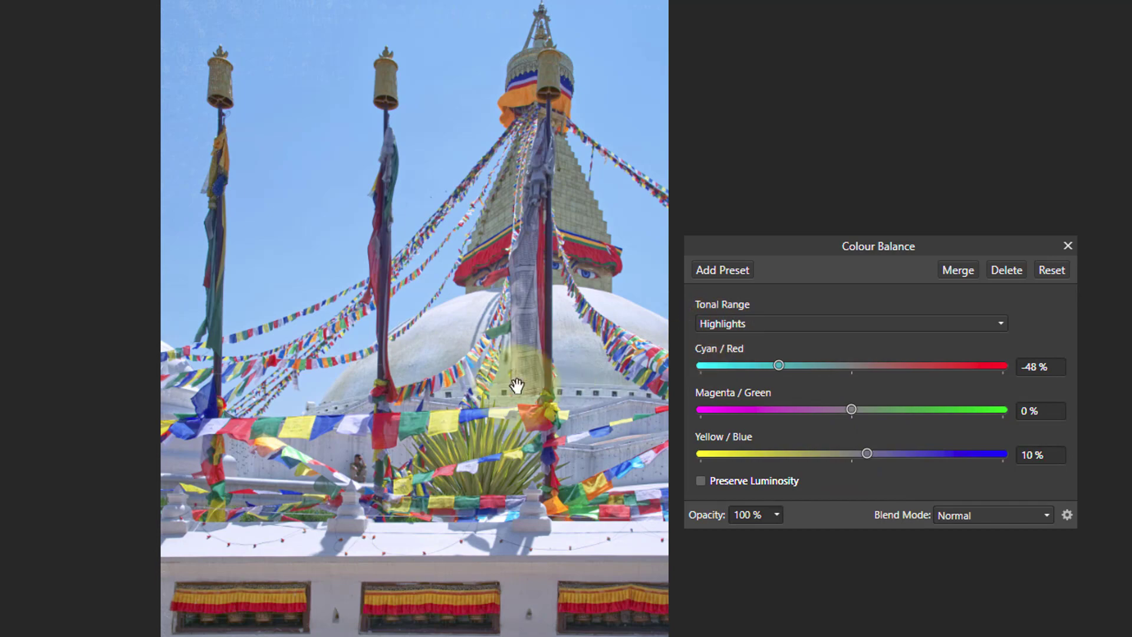
scroll(480, 369, "up", 2)
scroll(526, 322, "up", 6)
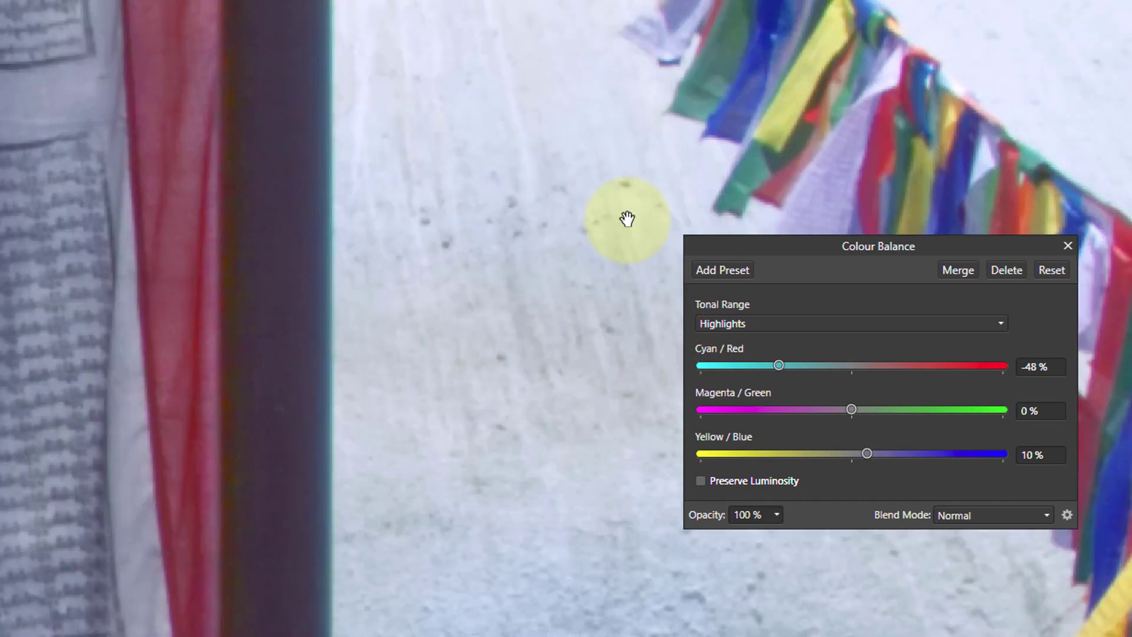
left_click_drag(627, 219, 483, 204)
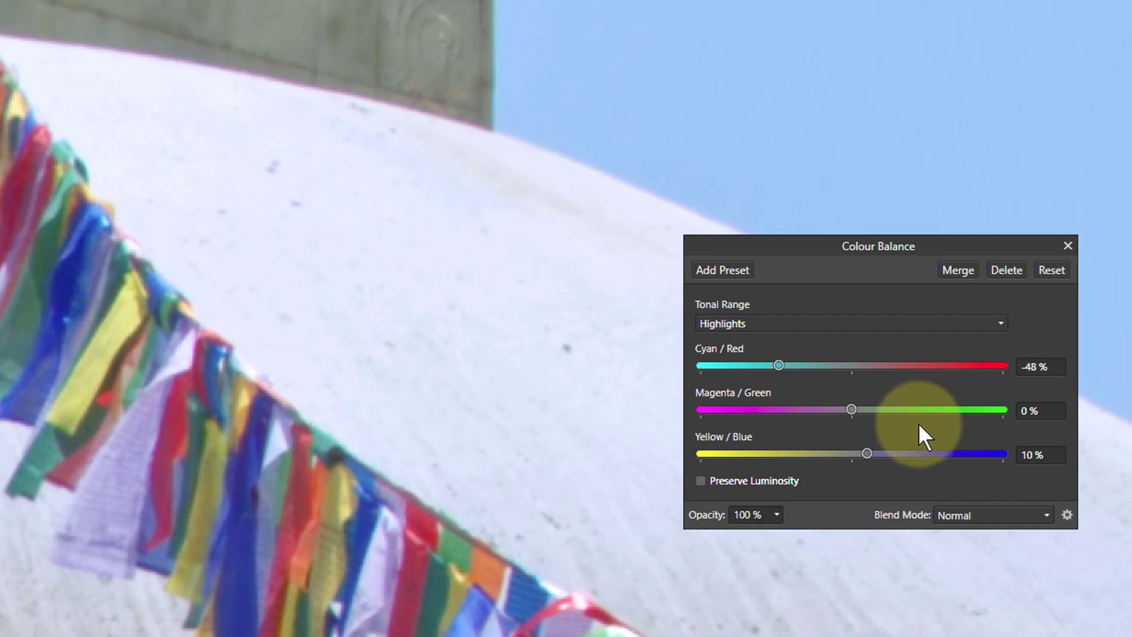
left_click_drag(865, 455, 896, 461)
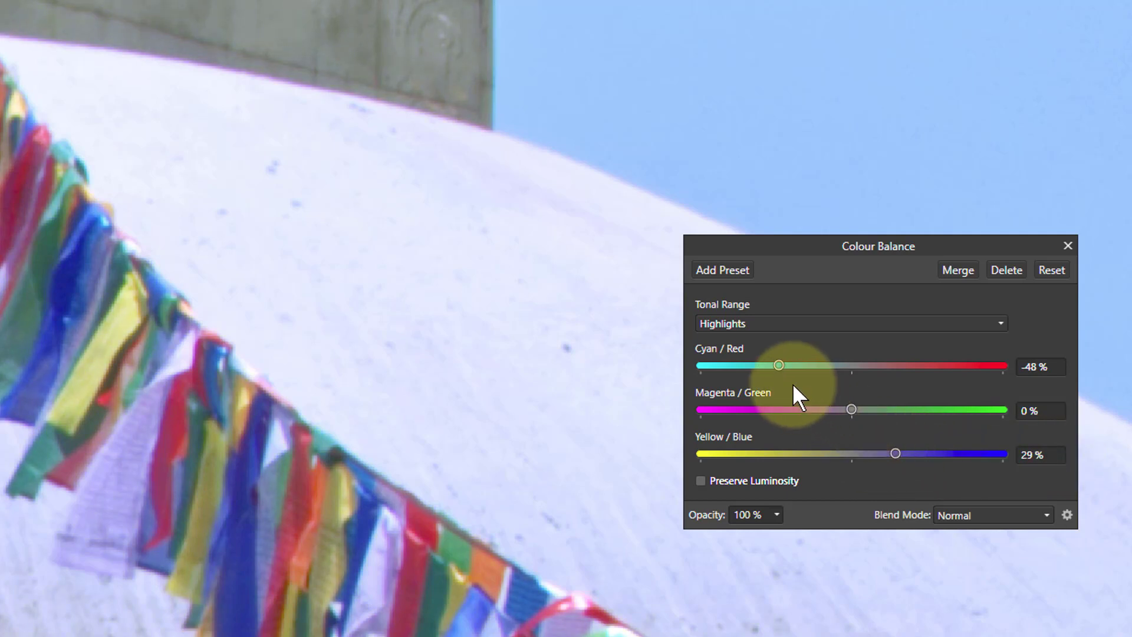
left_click(742, 323)
Step: Switch to Shadows and set Cyan/Red 27% and Magenta/Green 26%, leaving Yellow/Blue at 0%
left_click(732, 348)
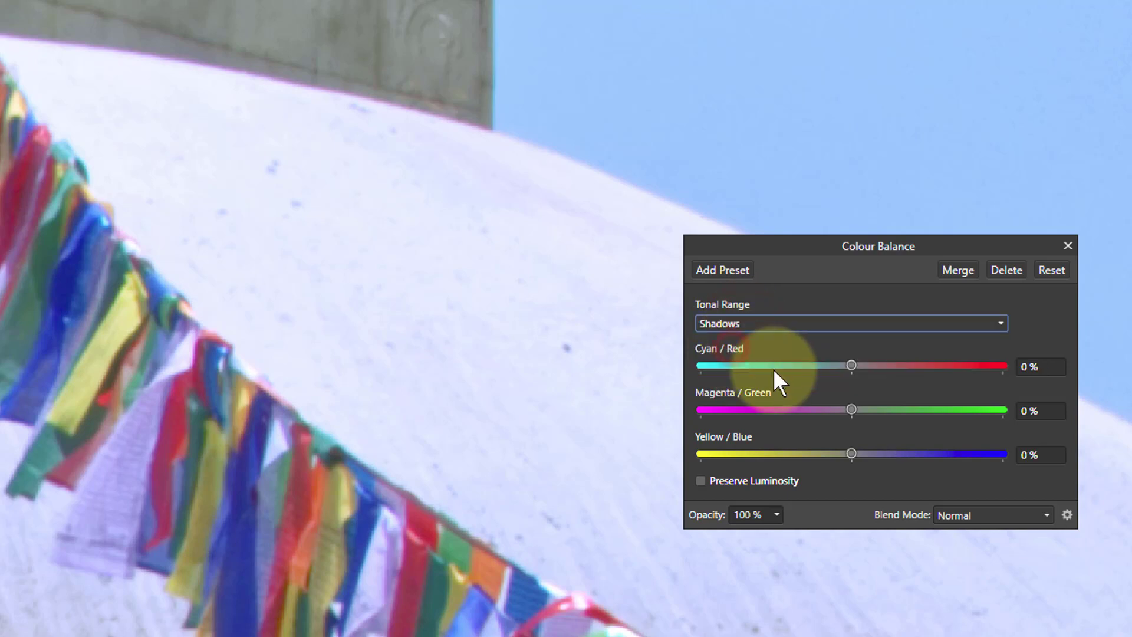
key("ctrl+0")
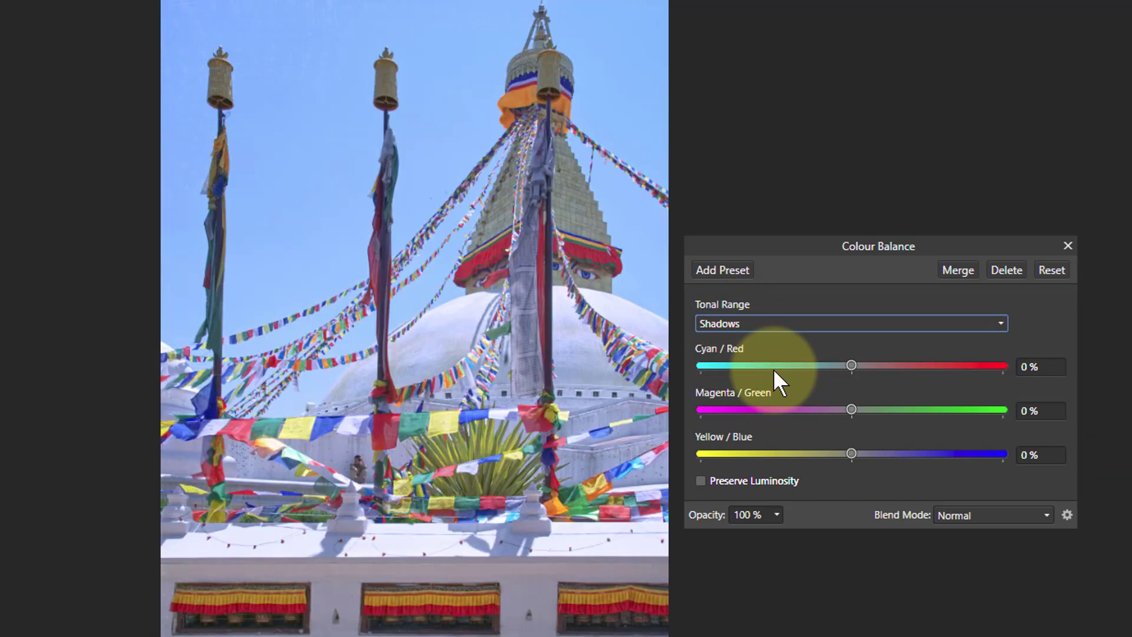
left_click_drag(850, 372, 892, 415)
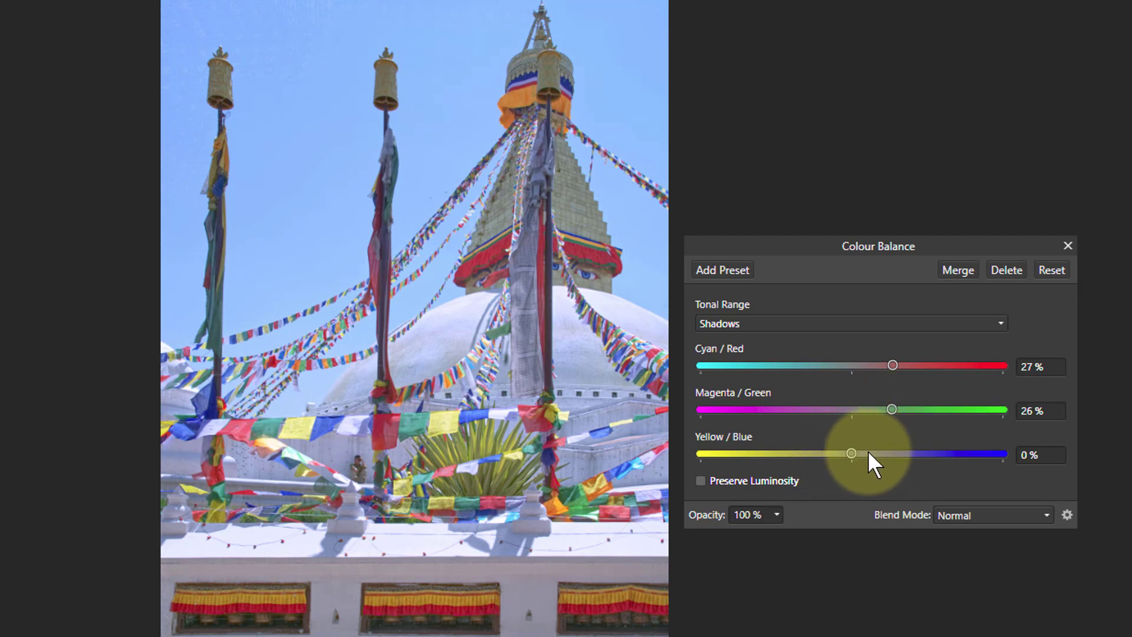
mouse_move(849, 454)
left_mouse_down()
mouse_move(807, 456)
mouse_move(896, 455)
mouse_move(766, 462)
mouse_move(850, 464)
left_mouse_up()
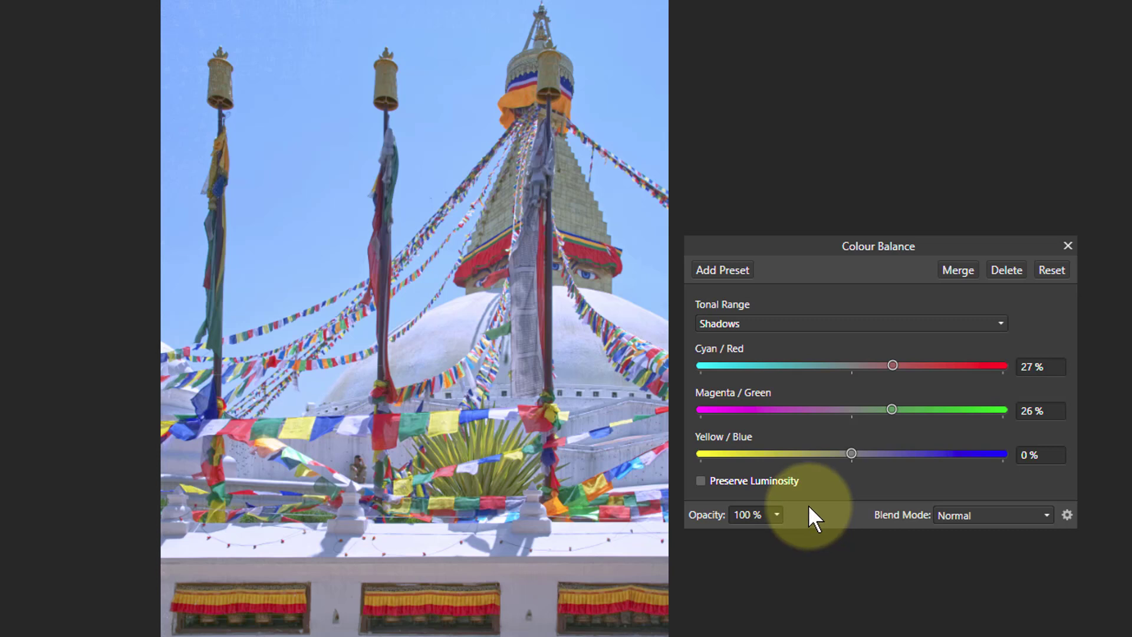
Step: Enable Preserve Luminosity, toggling it off and on to compare on the dome close-up
left_click(700, 481)
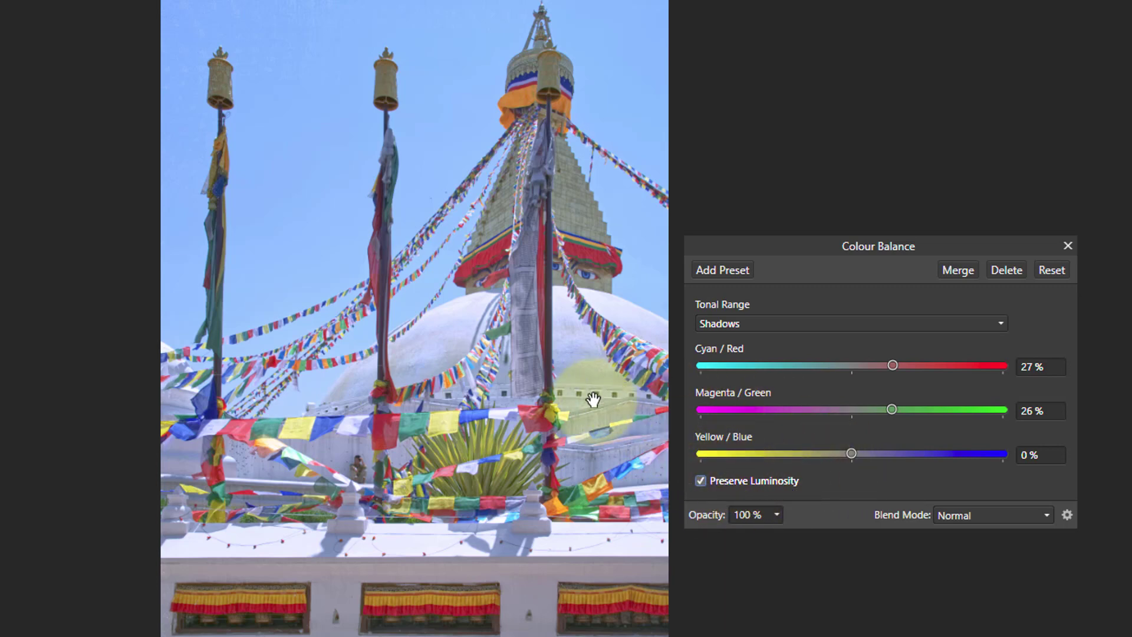
scroll(506, 397, "up", 5)
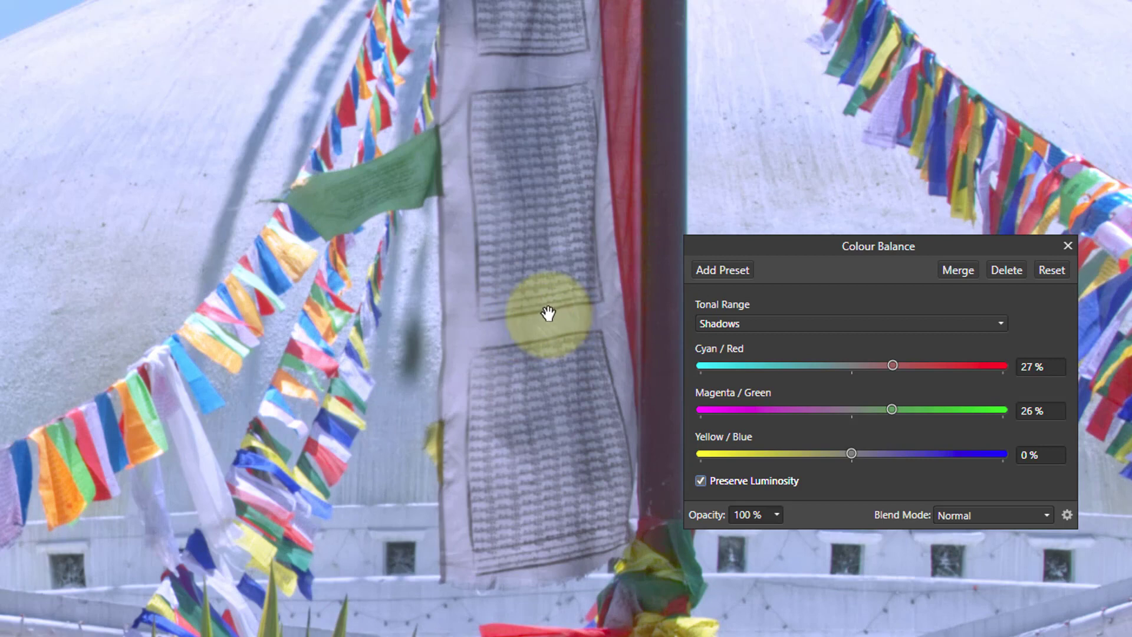
left_click_drag(551, 322, 357, 315)
left_click_drag(558, 331, 390, 161)
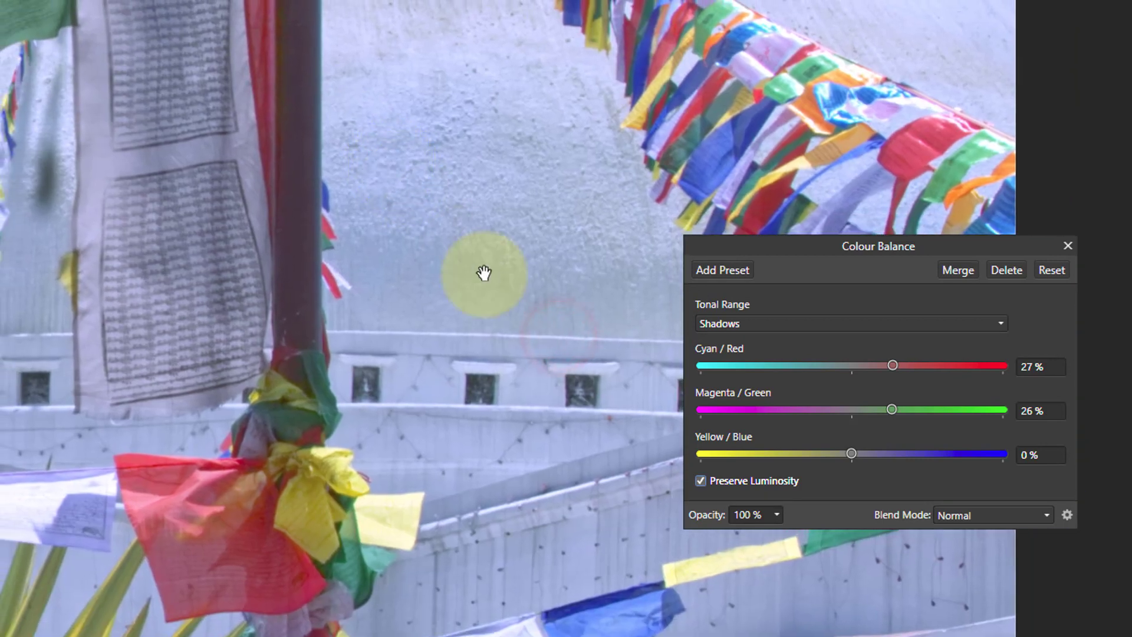
left_click(700, 481)
left_click_drag(477, 172, 497, 282)
left_click(700, 482)
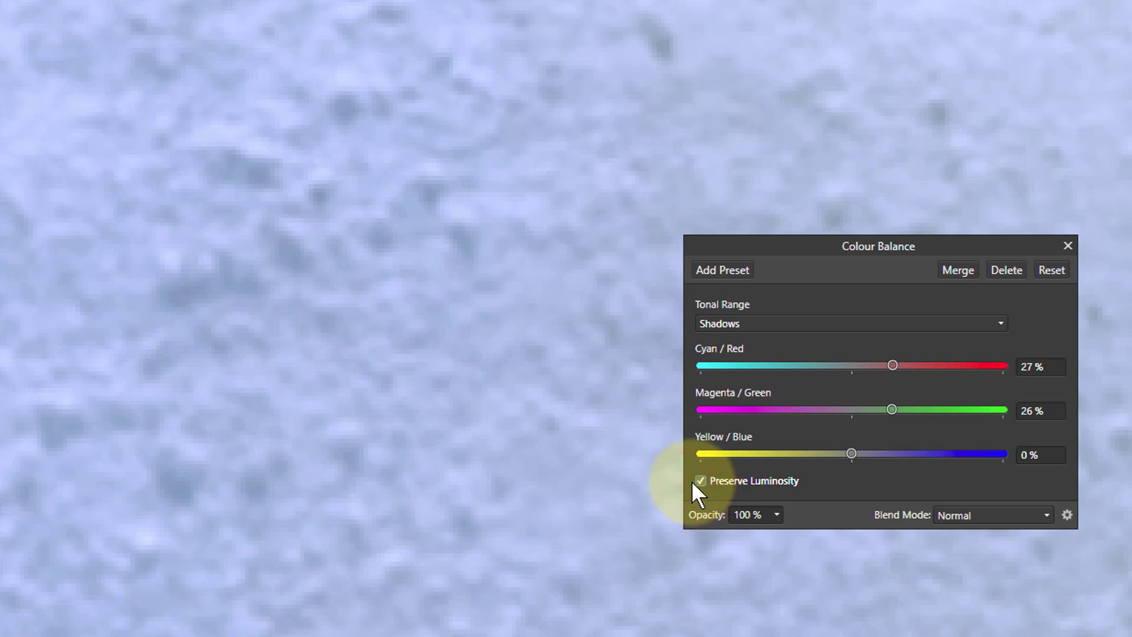
key("ctrl+0")
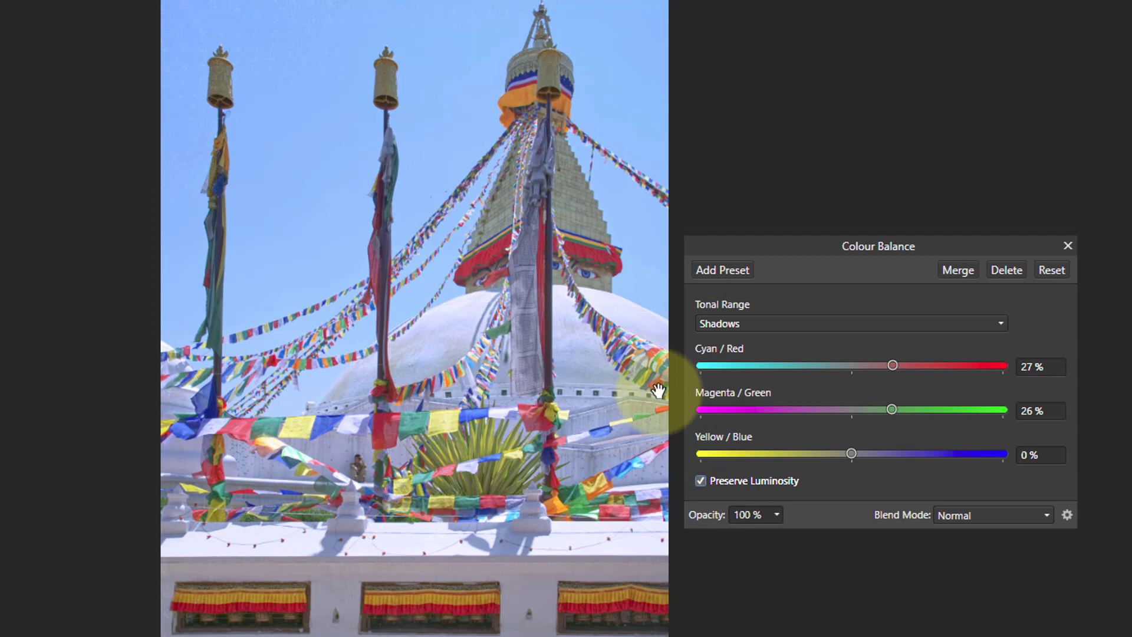